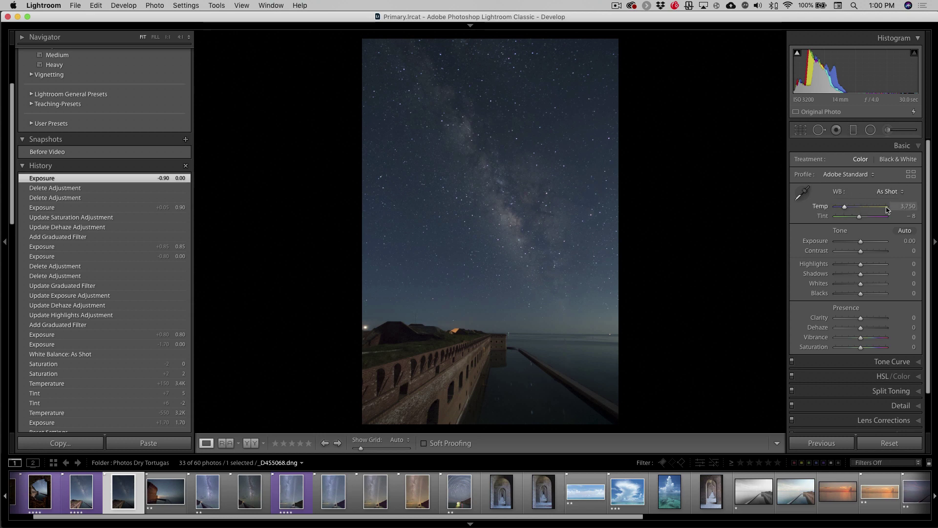
Set the photo's white balance temperature to 3,250
click(903, 207)
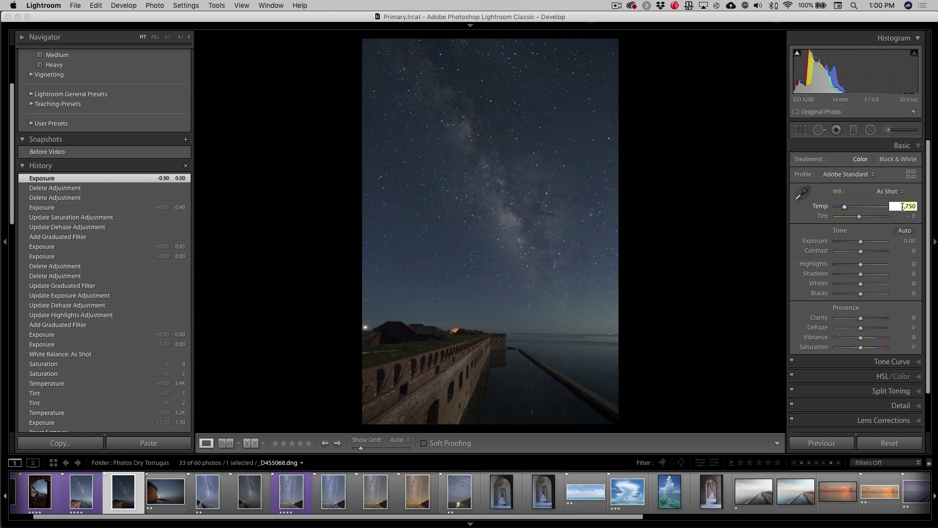
key(Down)
key(Down)
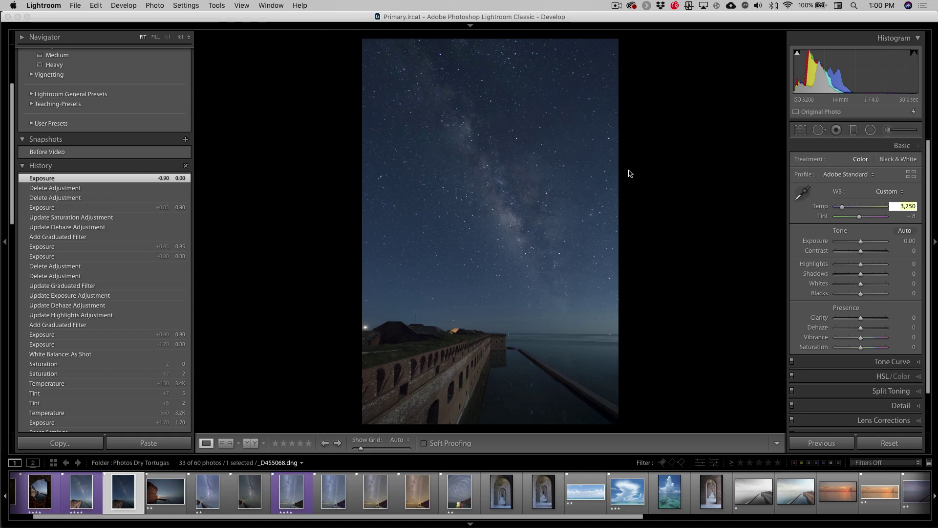
Try a Tint of +56 on the photo and reset it to its default
click(860, 219)
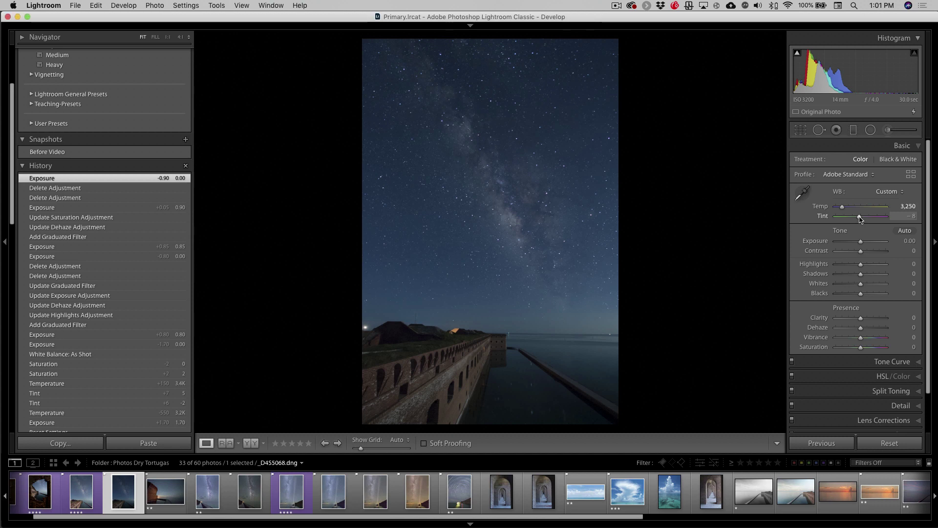
mouse_move(860, 219)
mouse_down()
mouse_move(851, 219)
mouse_move(871, 219)
mouse_up()
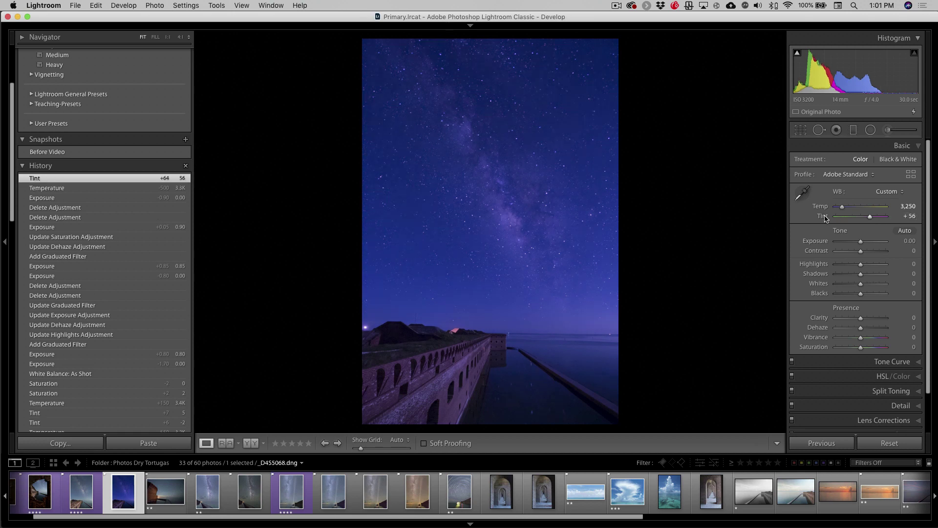
double_click(825, 218)
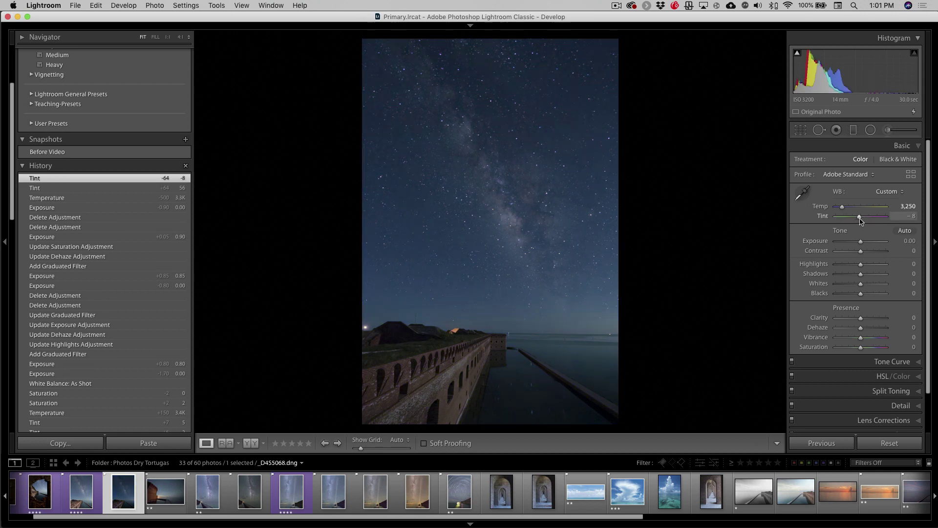
Set the photo's Tint to -1 and its overall Exposure to +0.30
drag(861, 218, 861, 219)
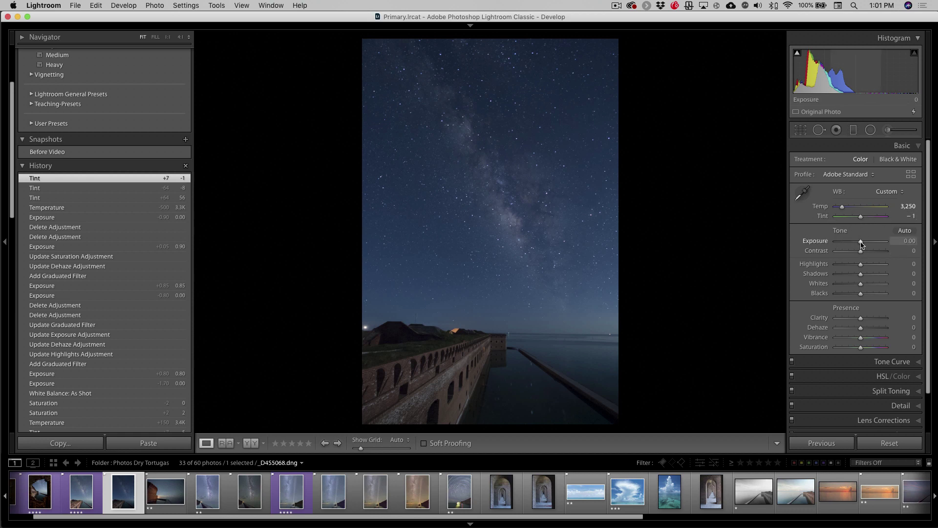
drag(862, 245, 863, 245)
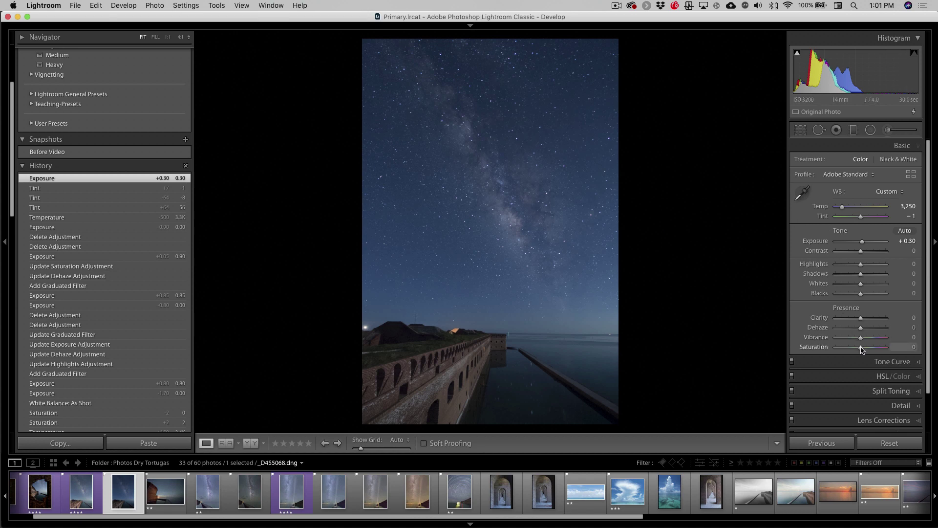
Try a global Saturation of +68 and a global Dehaze of +100, resetting each to 0
drag(862, 349, 879, 350)
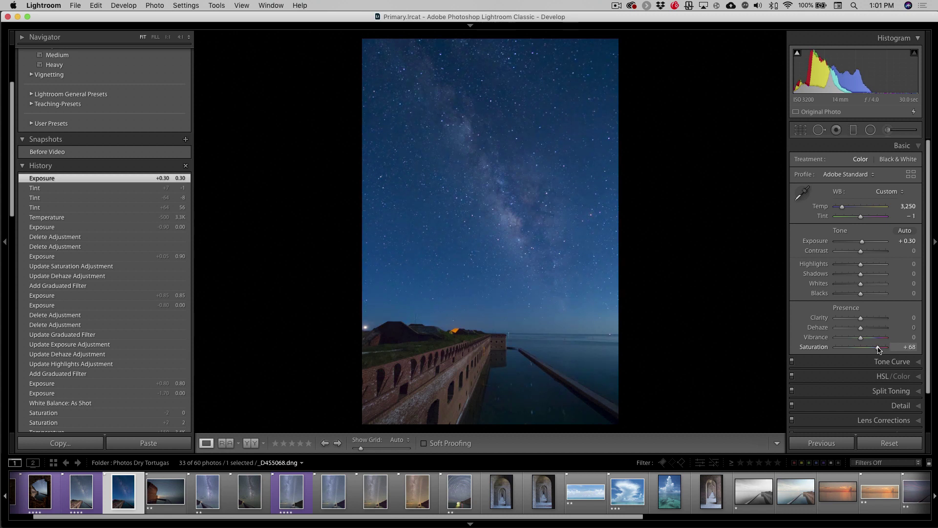
double_click(822, 348)
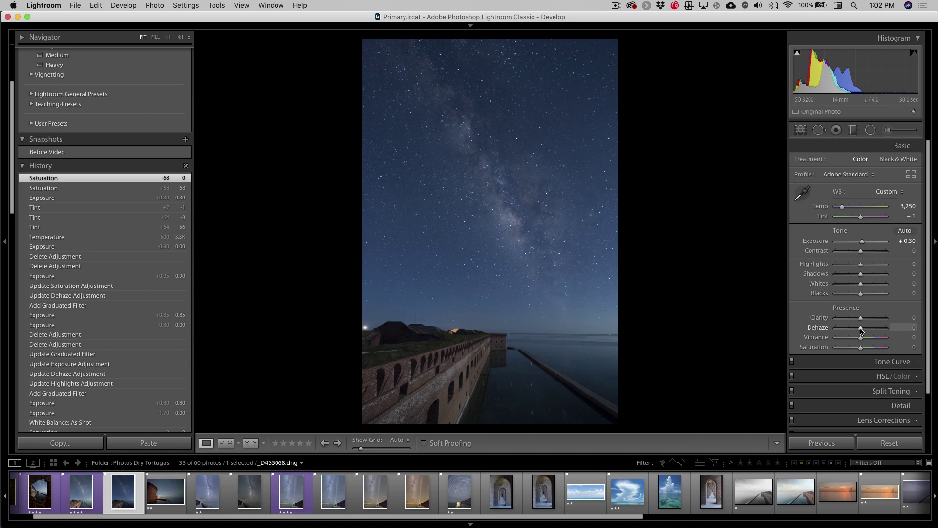
drag(861, 331, 901, 333)
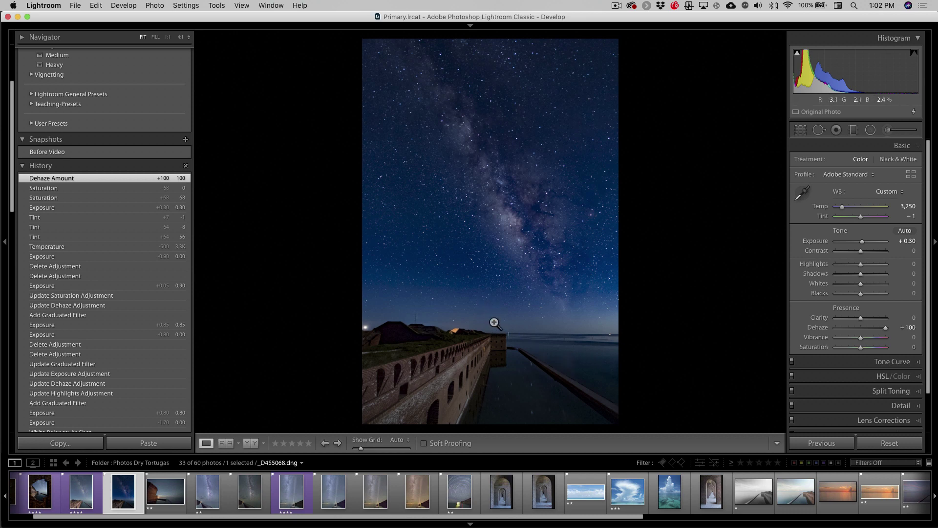
double_click(822, 331)
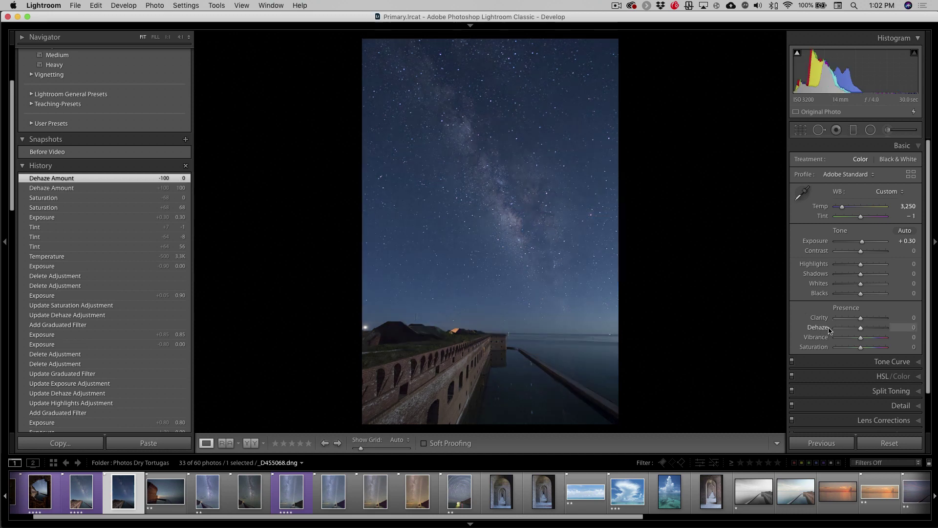
Reset the Graduated Filter's effect settings, set Dehaze to 81, and draw a gradient over the sky that fades out across the horizon
click(854, 131)
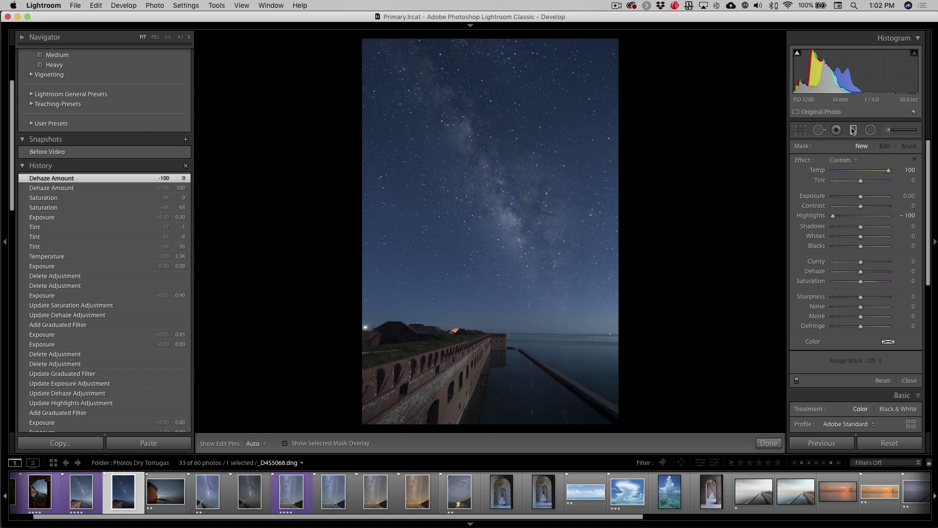
click(853, 130)
click(853, 130)
double_click(802, 161)
drag(862, 273, 886, 275)
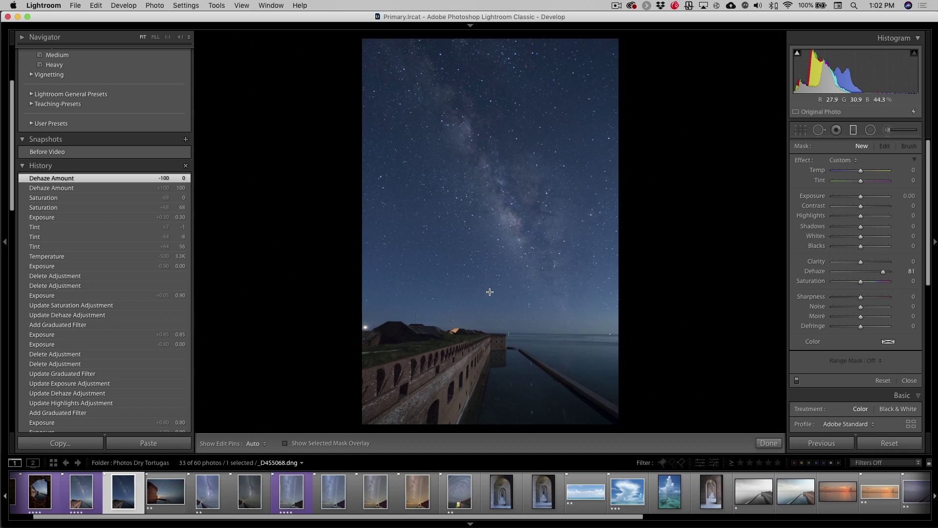
drag(489, 292, 490, 357)
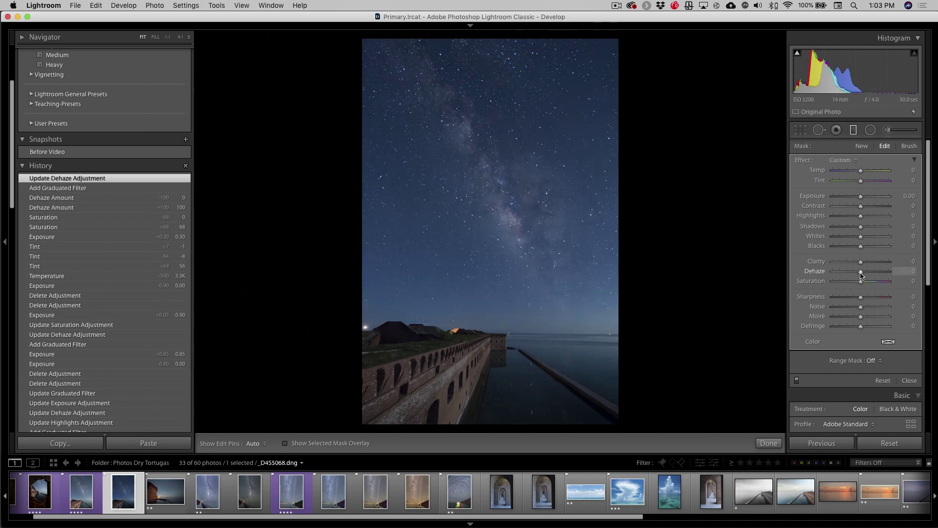
Set the sky gradient's Dehaze to 32 and compare the photo with the graduated filter off and on
drag(862, 275, 869, 275)
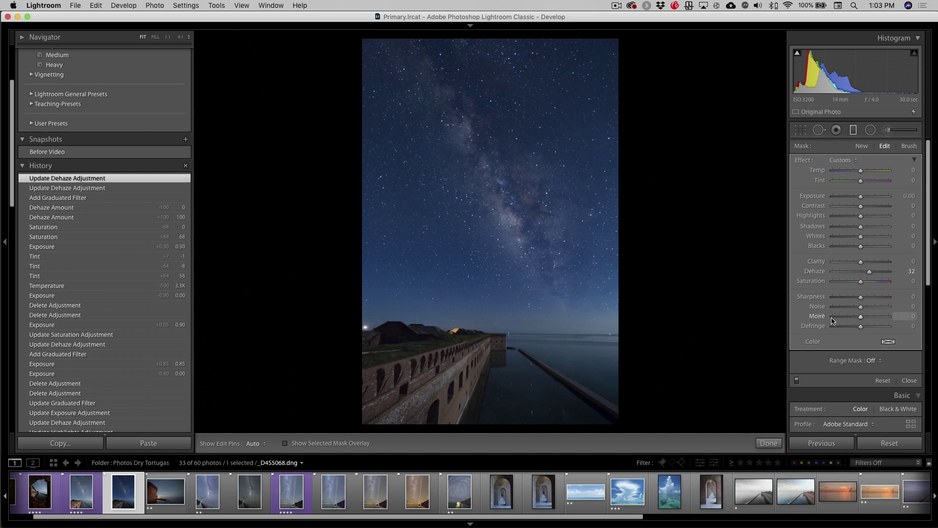
click(798, 380)
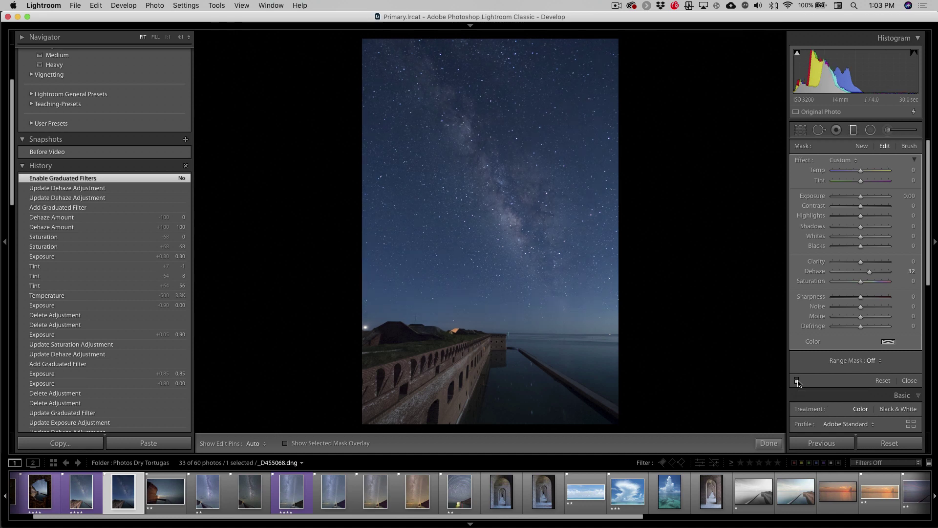
click(797, 379)
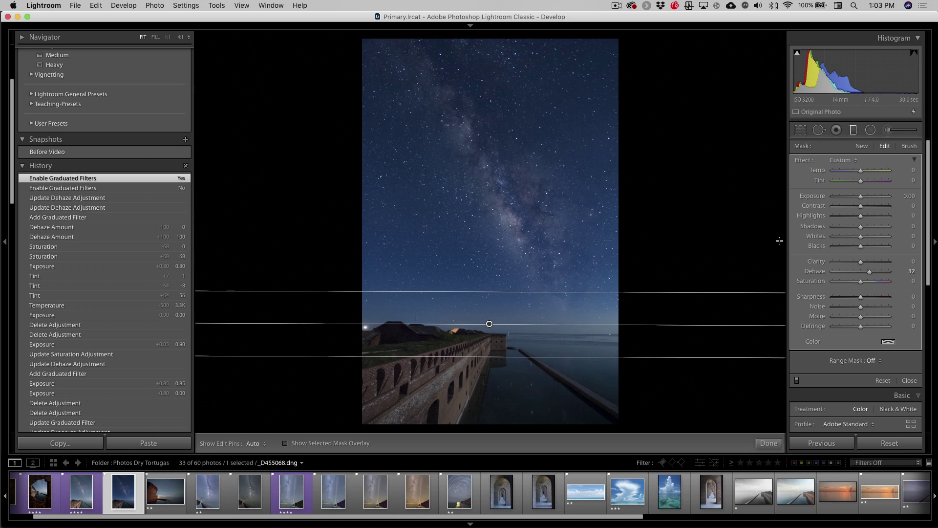
click(797, 380)
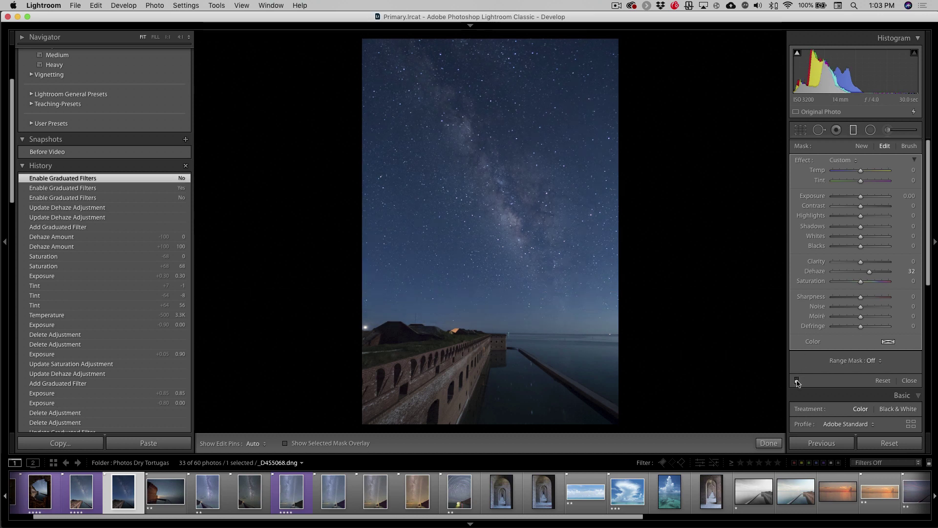
click(798, 380)
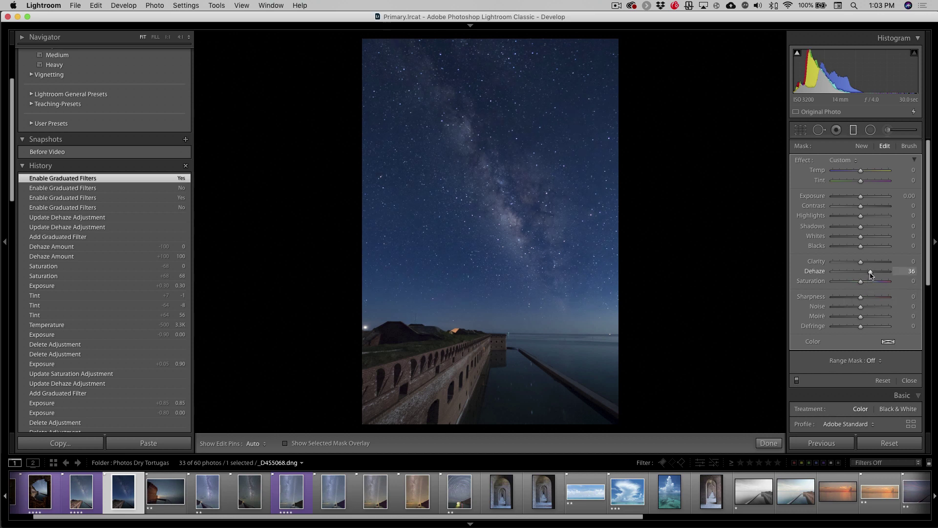
Set the sky gradient's Dehaze to 36 and its Whites to 30, leaving its Exposure at 0.00
click(871, 272)
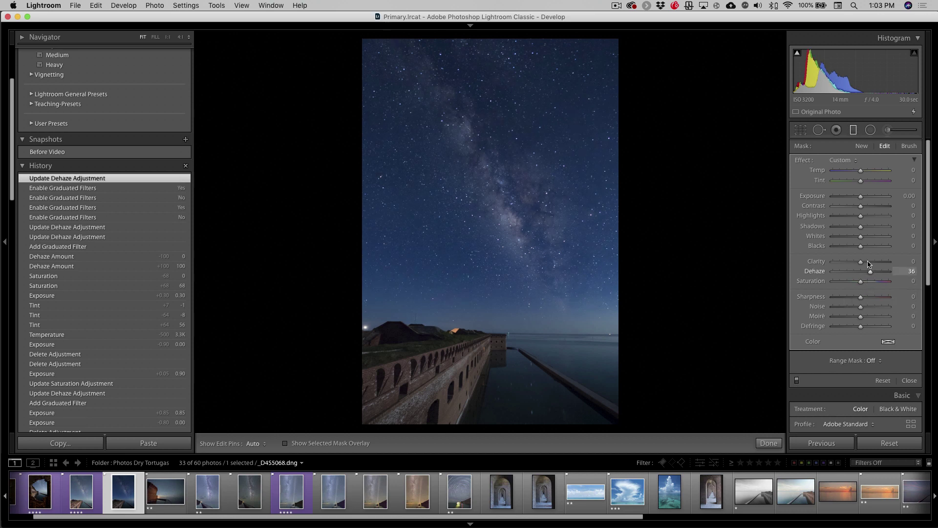
click(910, 196)
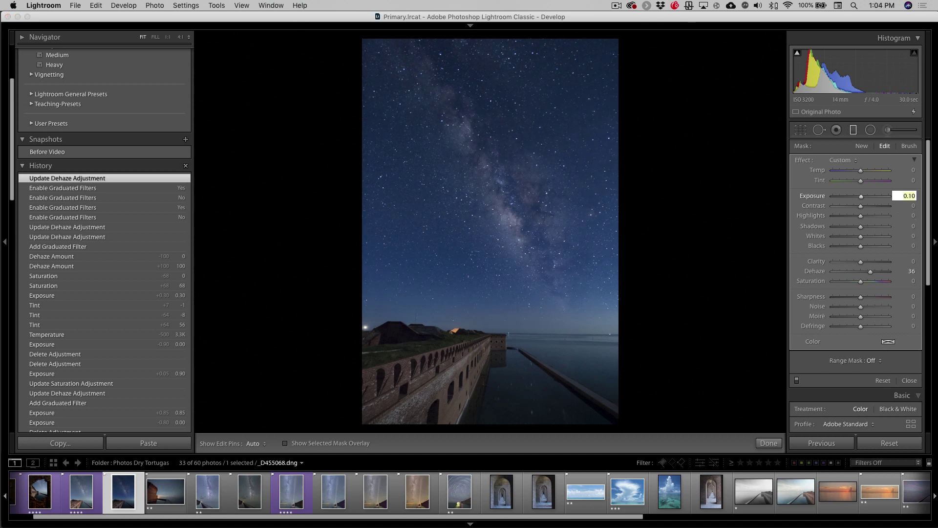
key(Down)
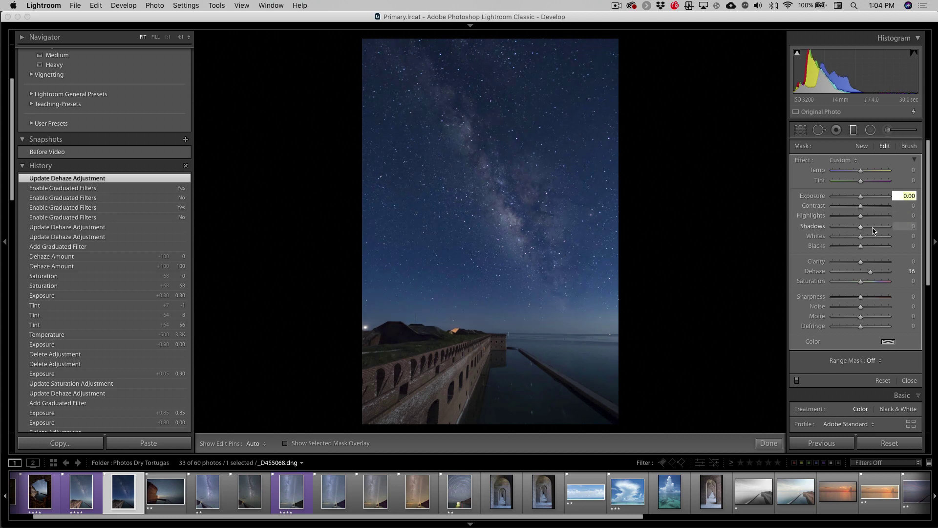
drag(863, 239, 870, 239)
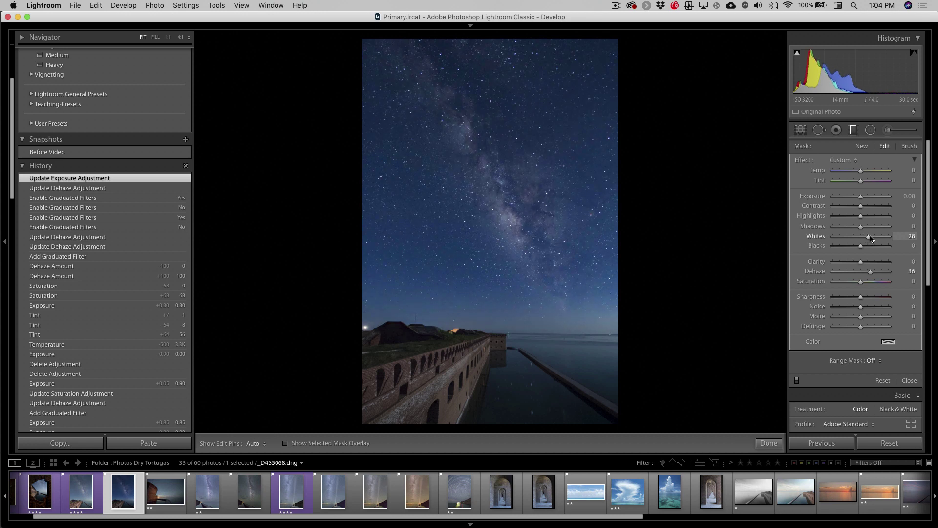
drag(872, 239, 871, 239)
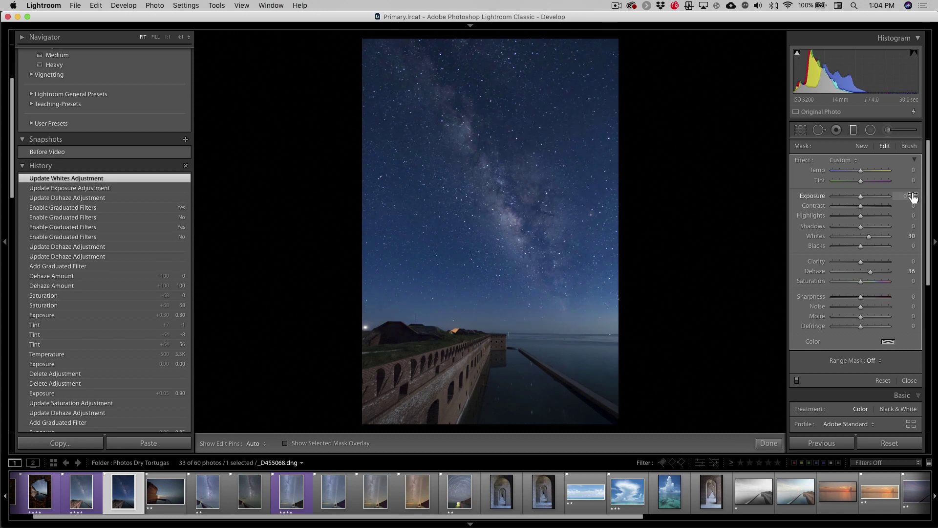
Set the sky gradient's Exposure to 0.20 and its Saturation to -14
click(909, 196)
text(0.2)
key(Return)
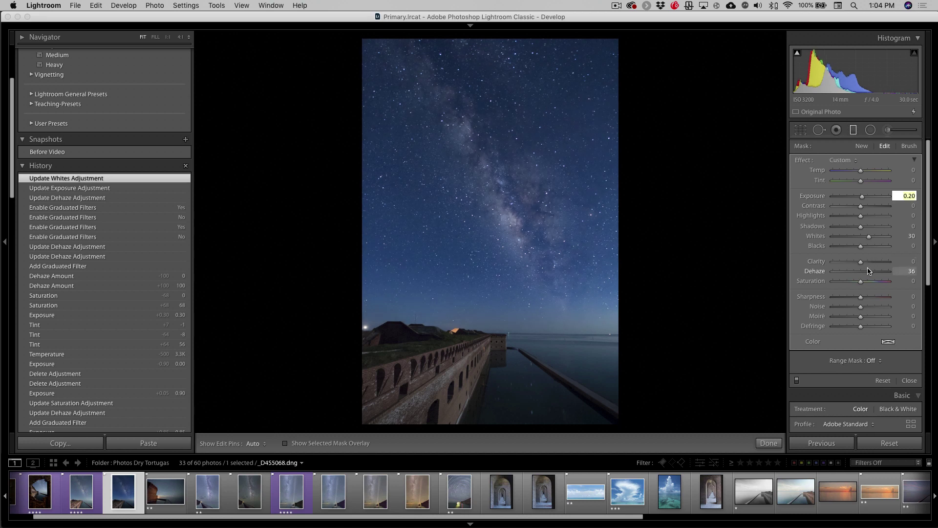
mouse_move(537, 148)
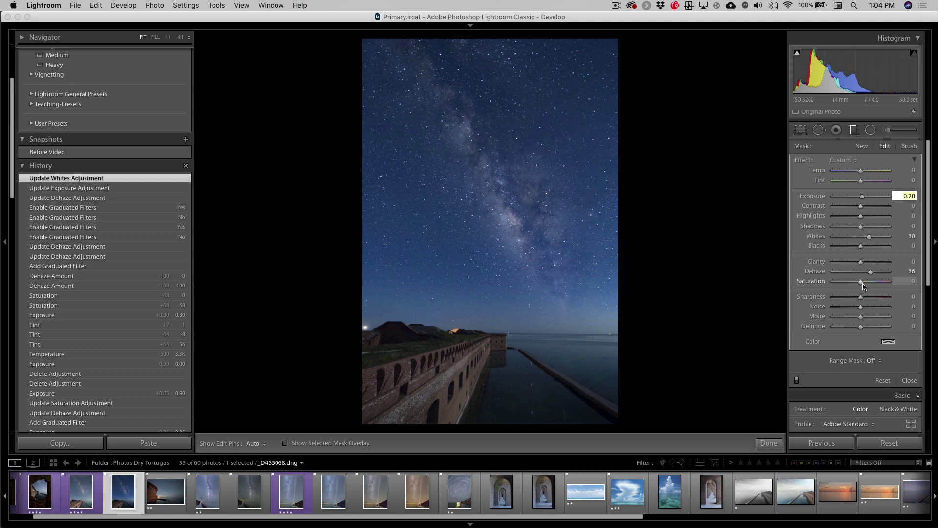
drag(862, 286, 856, 286)
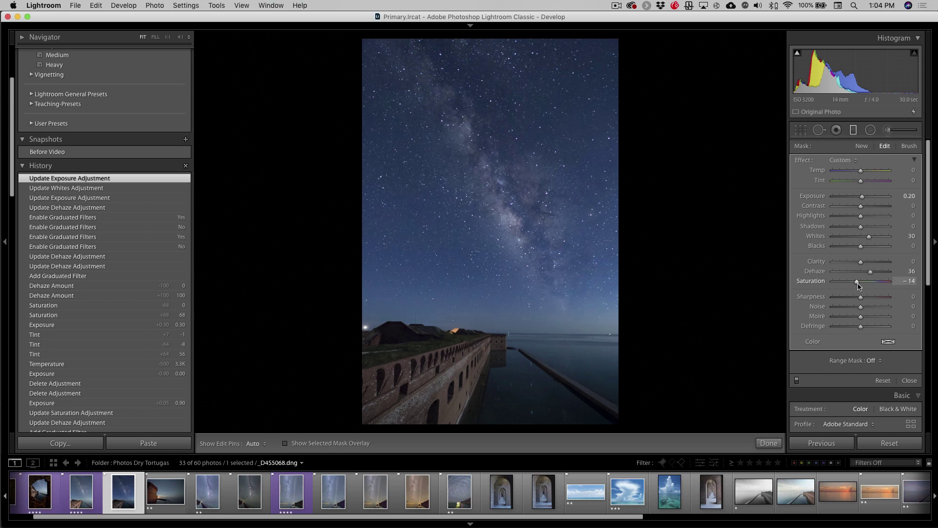
Compare the sky repeatedly with the graduated filter disabled and enabled, leaving the filter enabled
click(798, 379)
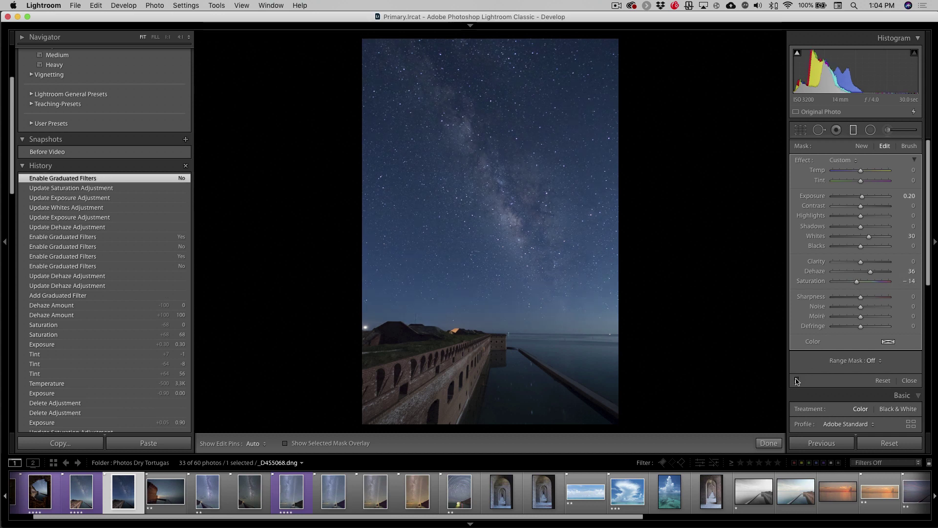
click(798, 381)
click(798, 381)
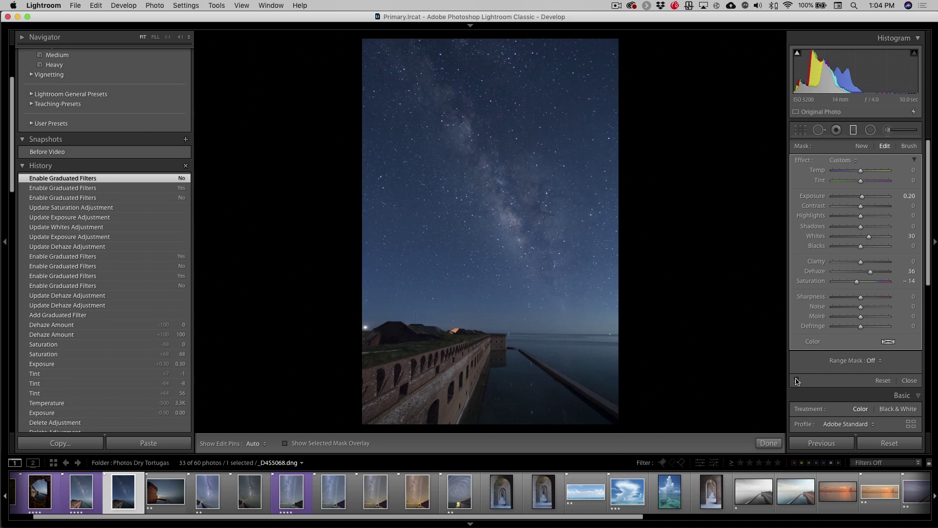
click(798, 380)
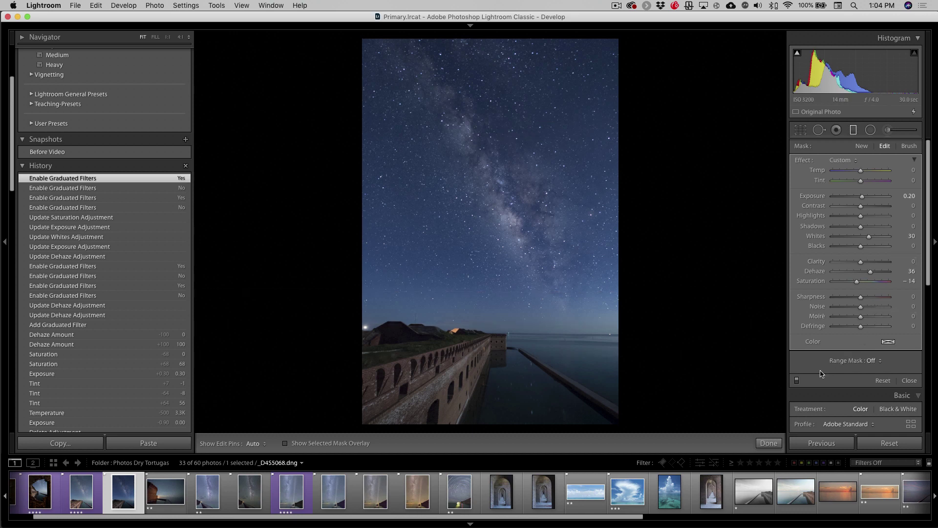
click(797, 381)
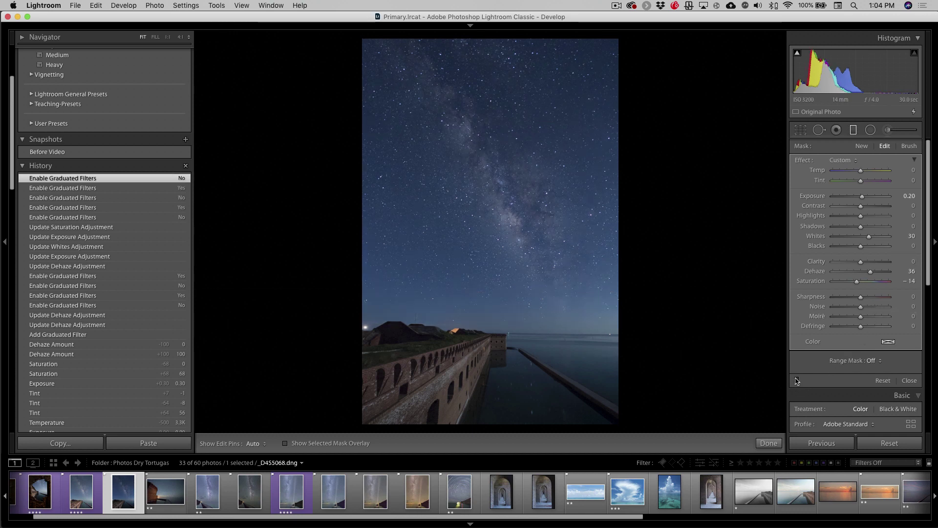
click(797, 380)
click(798, 381)
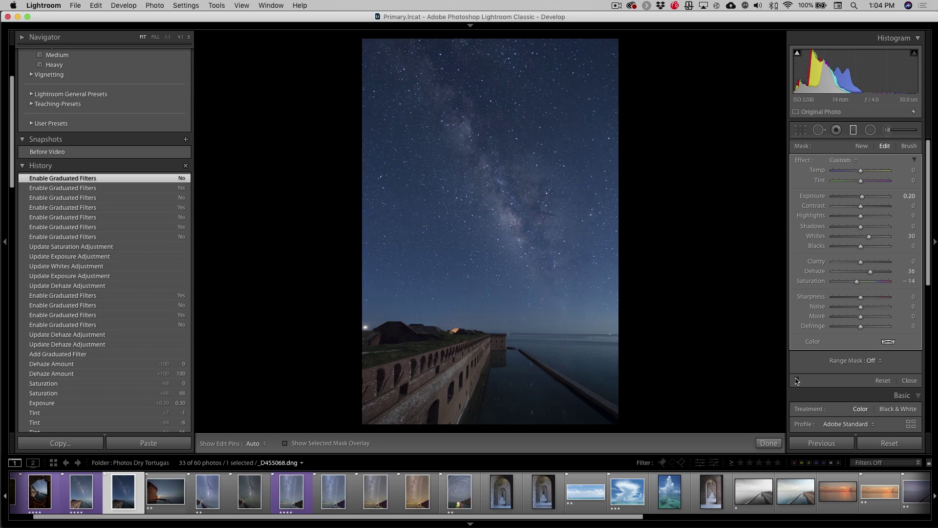
click(797, 380)
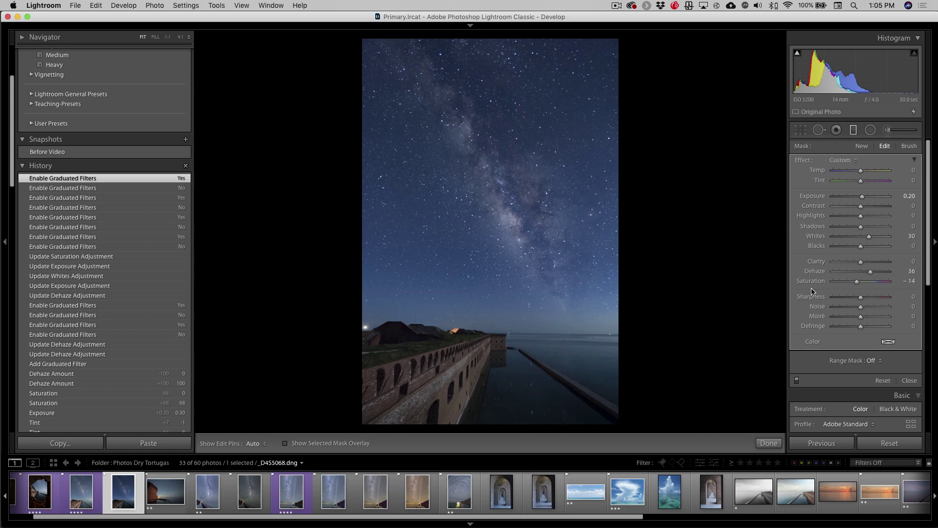
scroll(849, 337, down, 3)
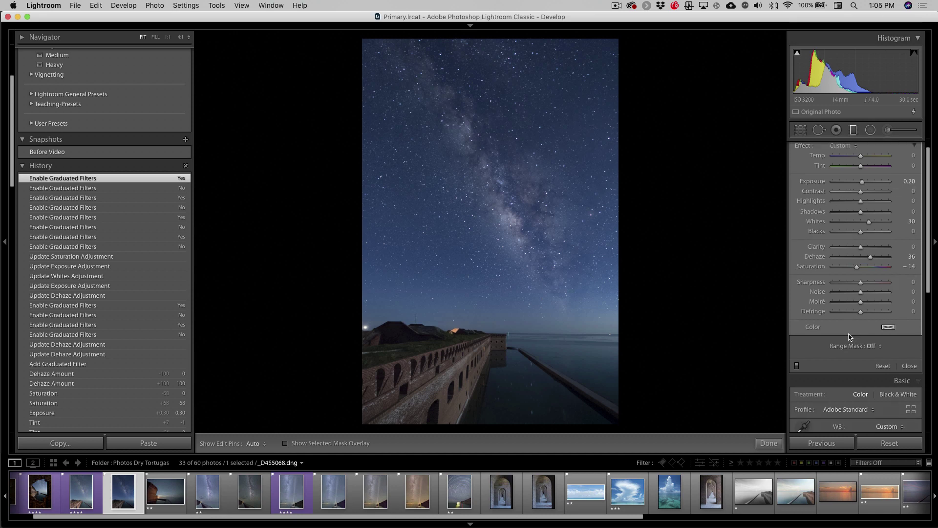
scroll(850, 337, down, 3)
scroll(850, 234, up, 4)
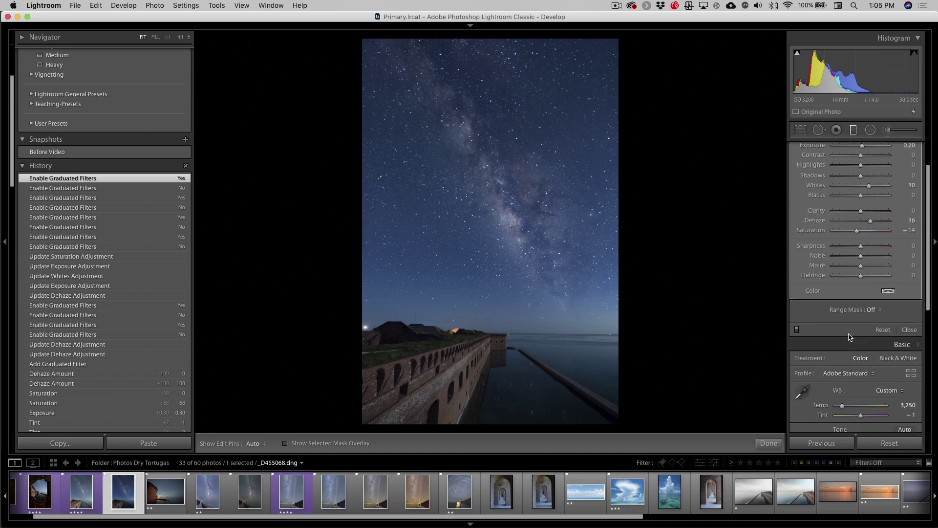
Finish the graduated filter and shift the Blue hue to +2 in the HSL adjustments
click(837, 129)
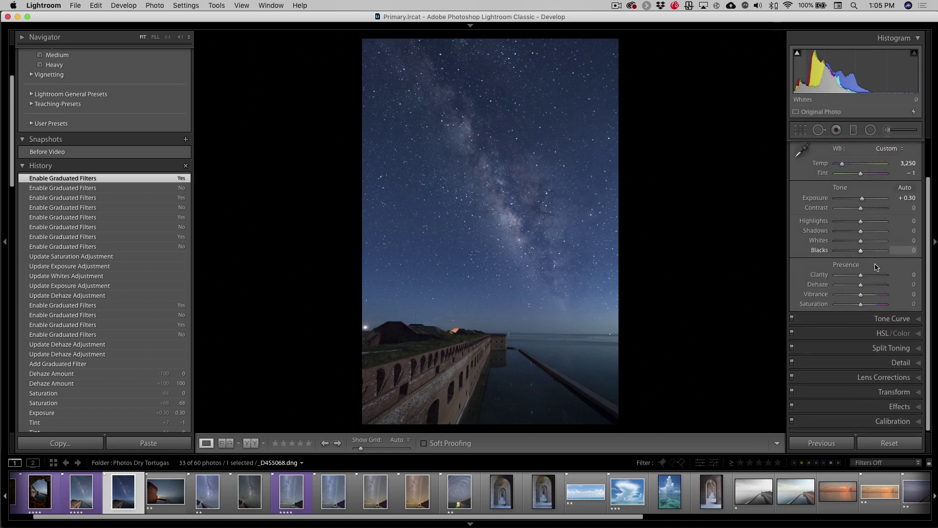
click(903, 333)
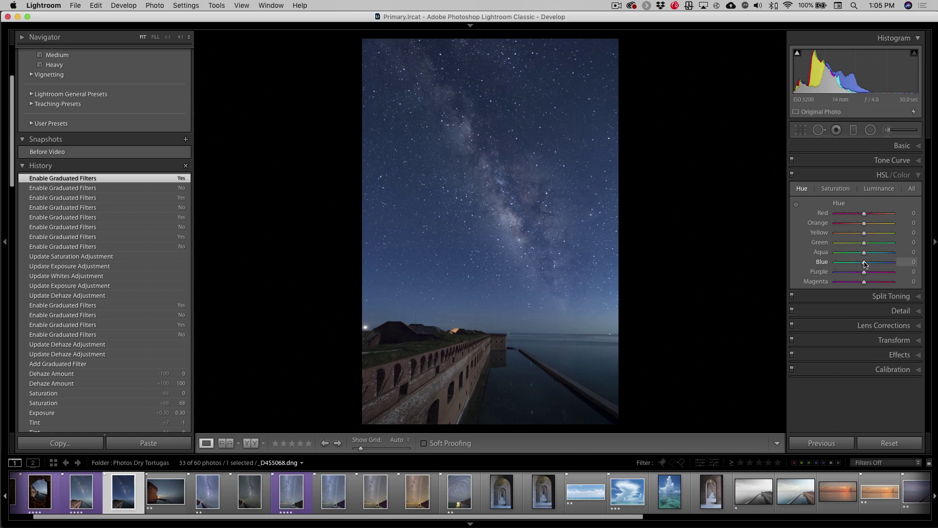
mouse_move(863, 265)
mouse_down()
mouse_move(855, 264)
mouse_move(873, 265)
mouse_move(865, 265)
mouse_up()
drag(865, 264, 866, 265)
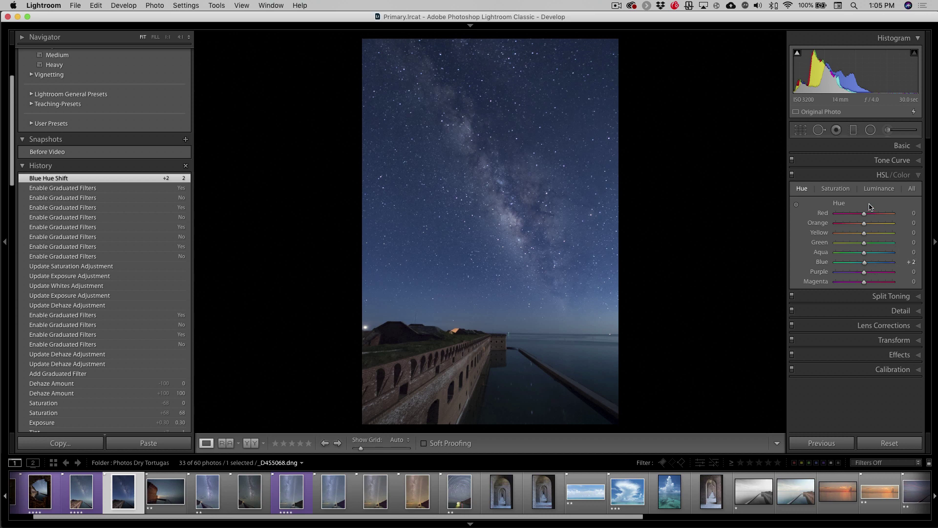
Set the HSL saturation of Blue to -8, Purple to +54, Magenta to +70 and Orange to +48
click(841, 193)
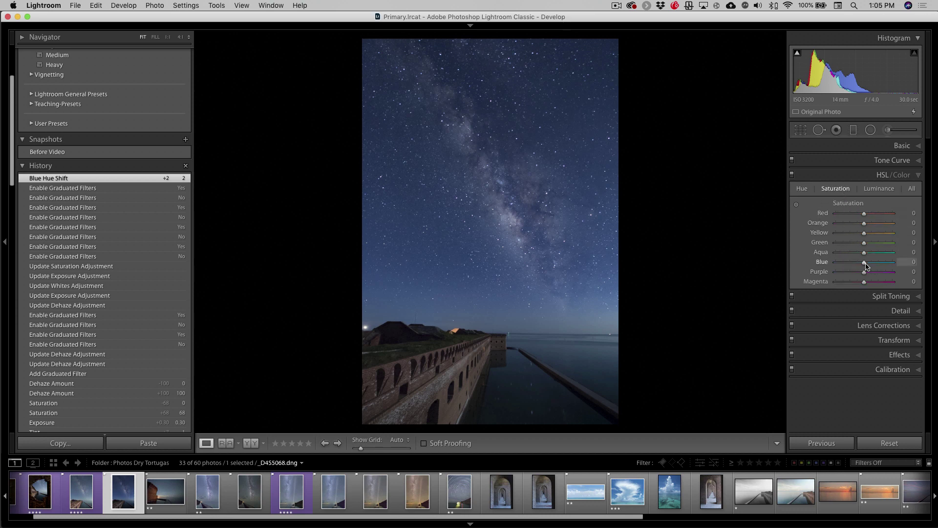
mouse_move(864, 264)
mouse_down()
mouse_move(812, 266)
mouse_move(863, 265)
mouse_up()
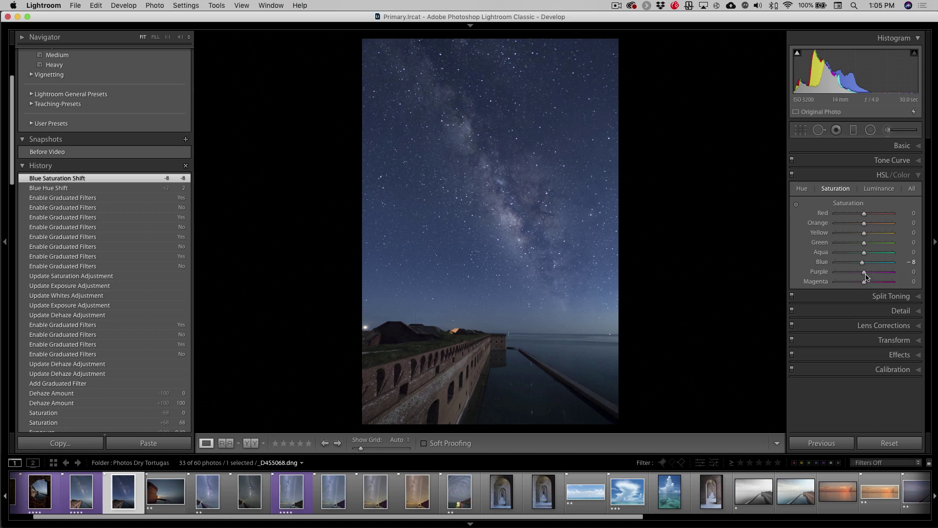
drag(864, 274, 885, 285)
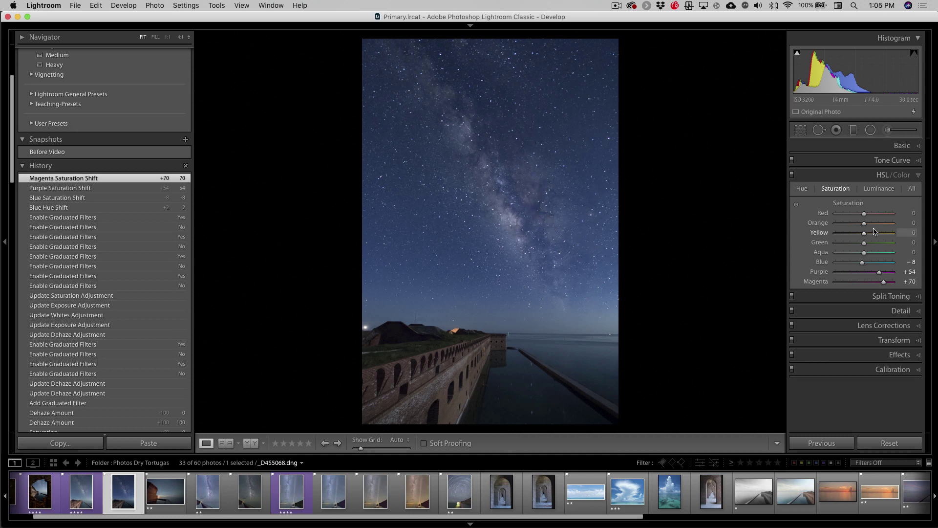
drag(864, 225, 878, 226)
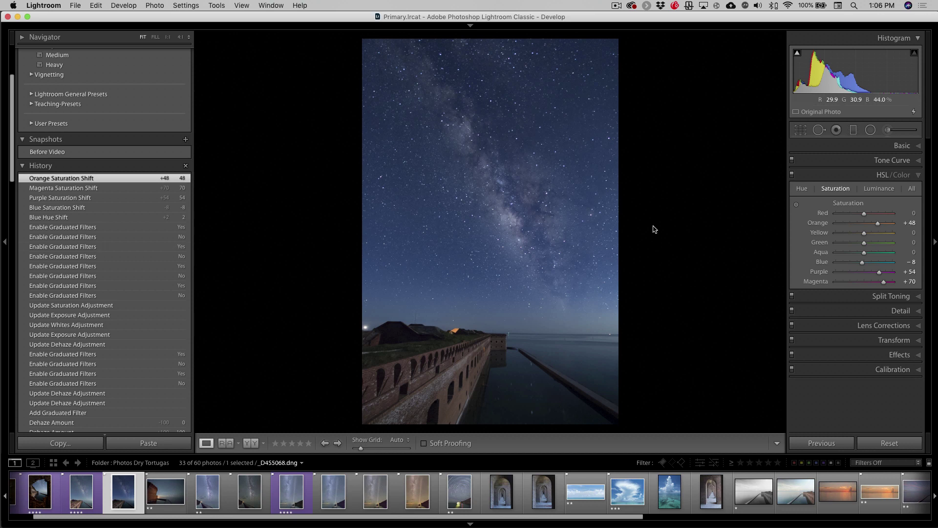
click(878, 190)
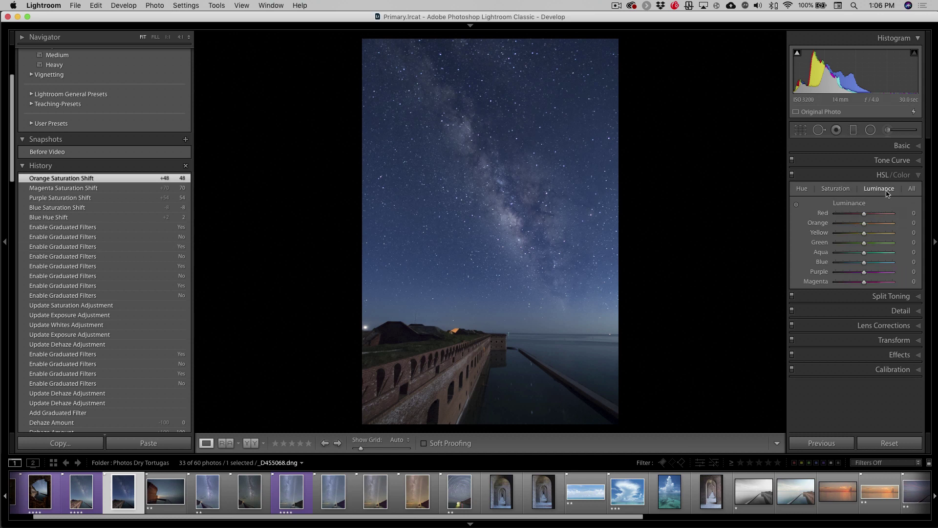
click(918, 177)
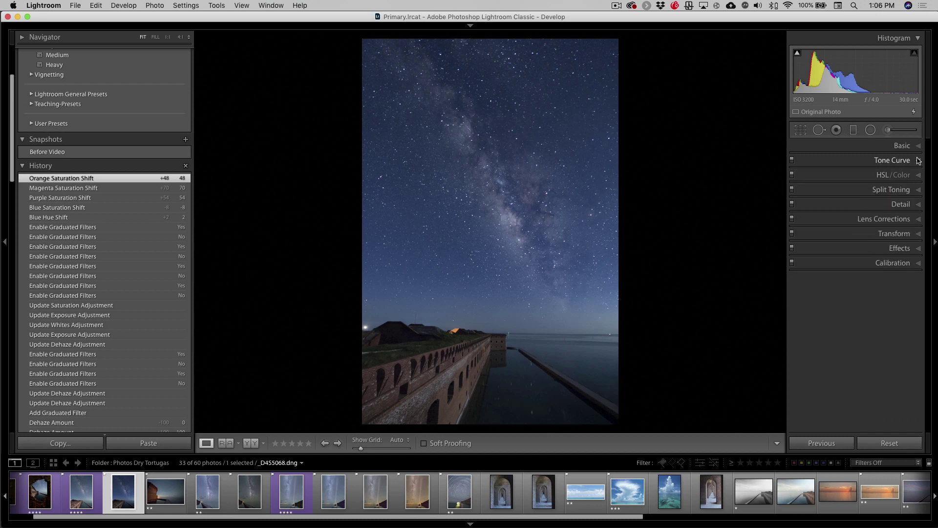
Paint along the whole Milky Way with a size 18 adjustment brush set to Clarity 18 and Dehaze 24, all other effects zero
click(889, 131)
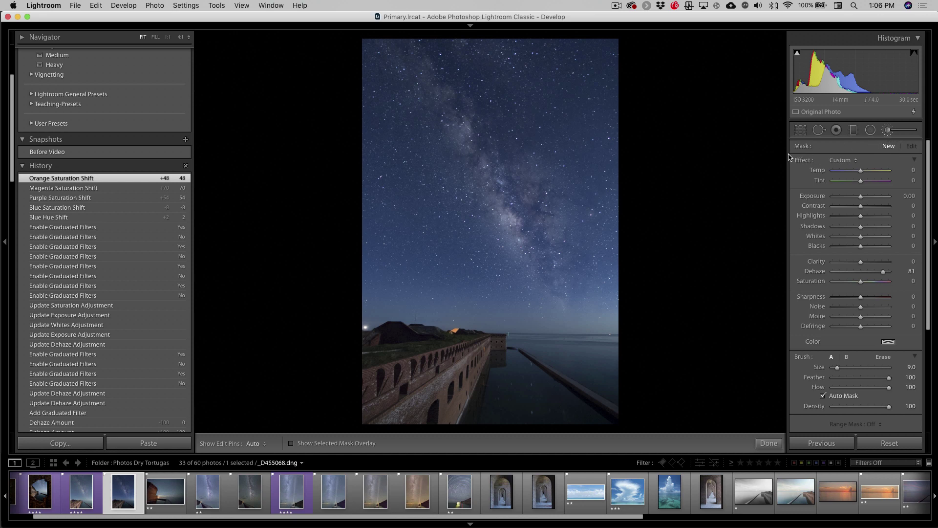
double_click(804, 160)
drag(865, 272, 869, 273)
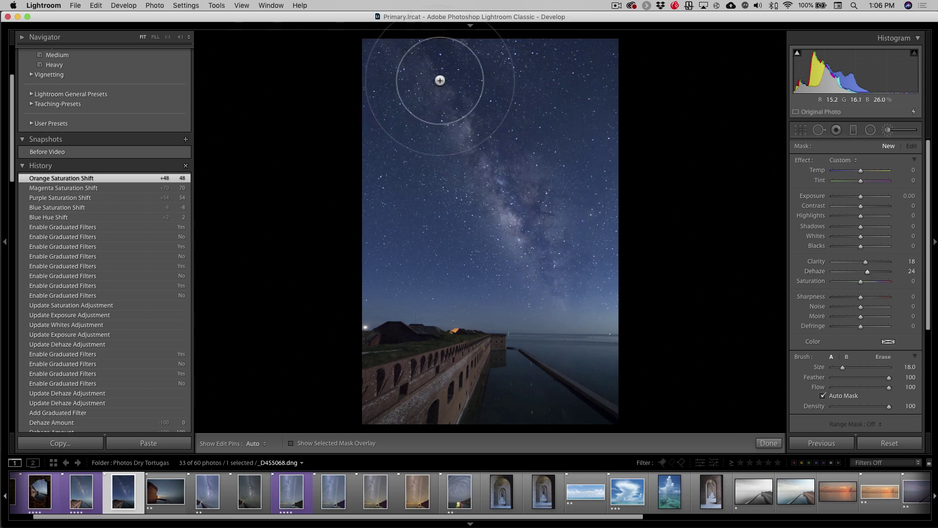
key(h)
key(bracketright)
key(bracketright)
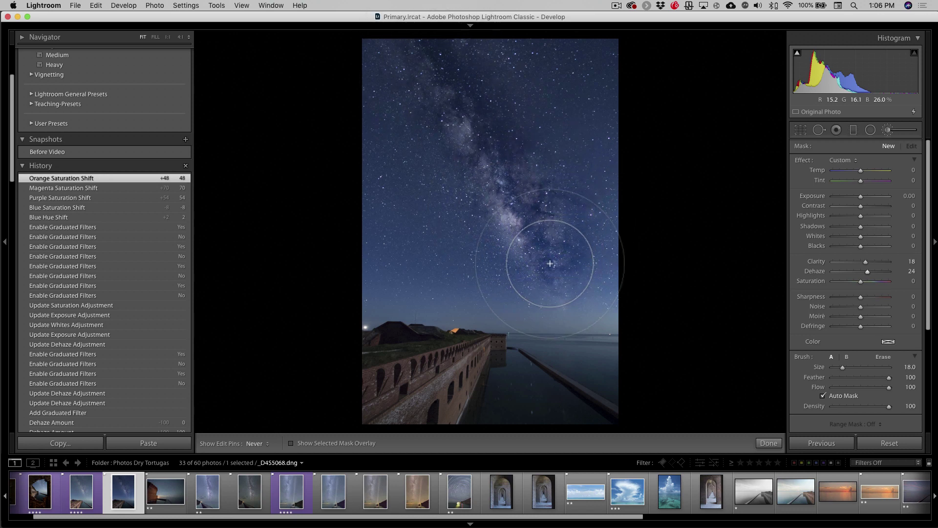
mouse_move(506, 222)
mouse_down()
mouse_move(439, 94)
mouse_move(402, 53)
mouse_up()
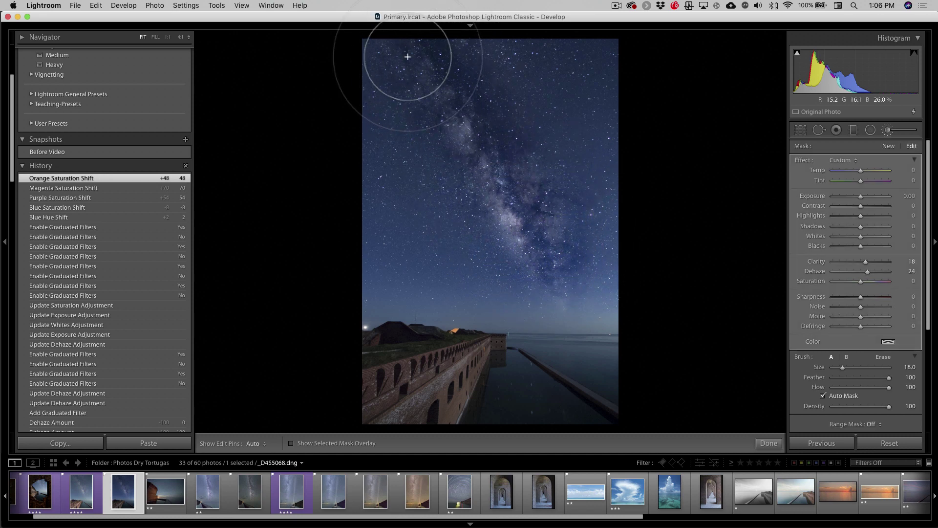
Try the Milky Way brush mask with only Clarity at 30 and with only Dehaze at 21, resetting each to 0
double_click(815, 271)
double_click(819, 263)
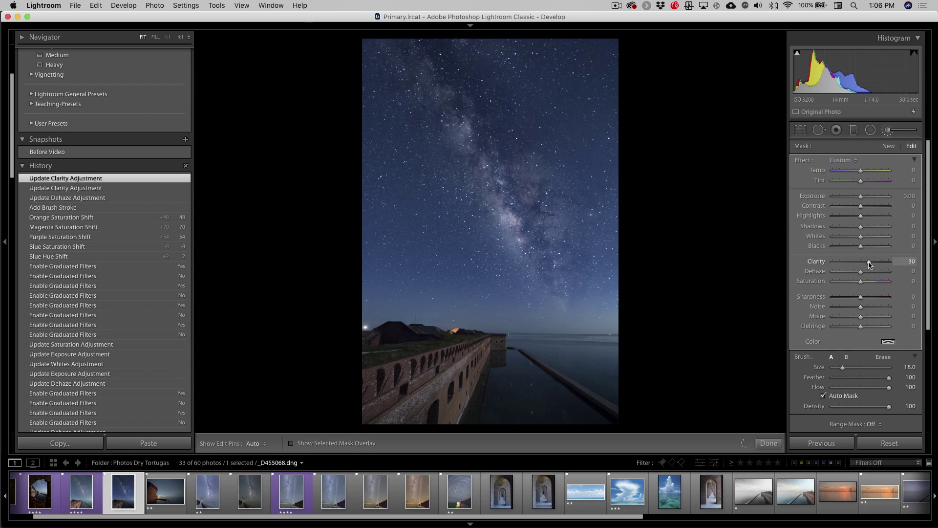
double_click(824, 265)
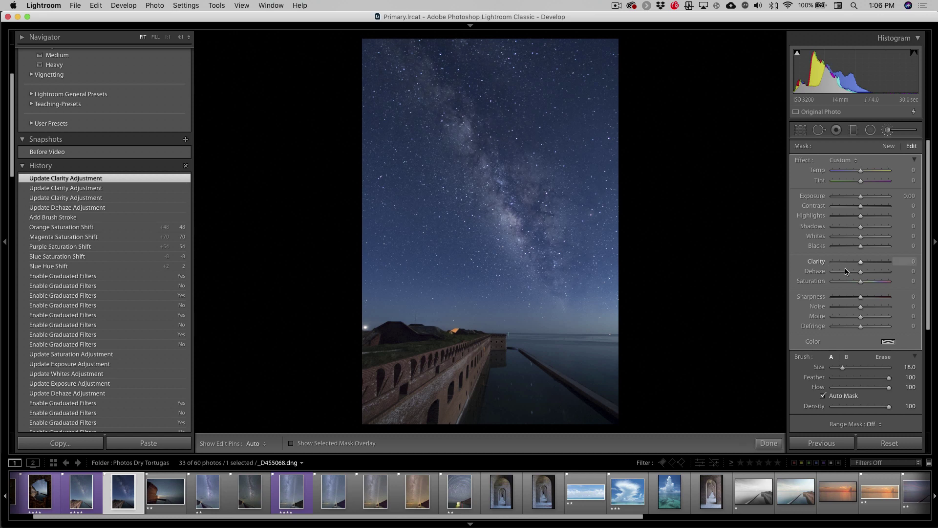
click(867, 275)
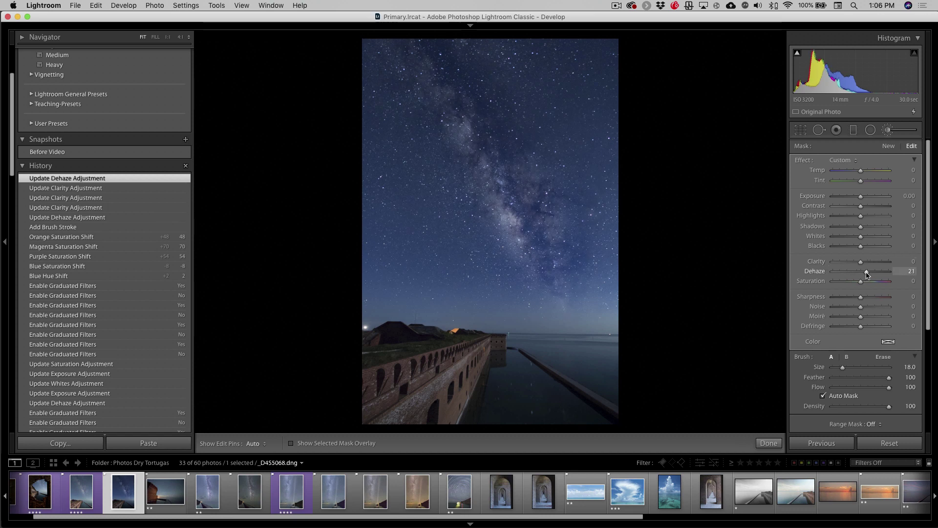
double_click(820, 272)
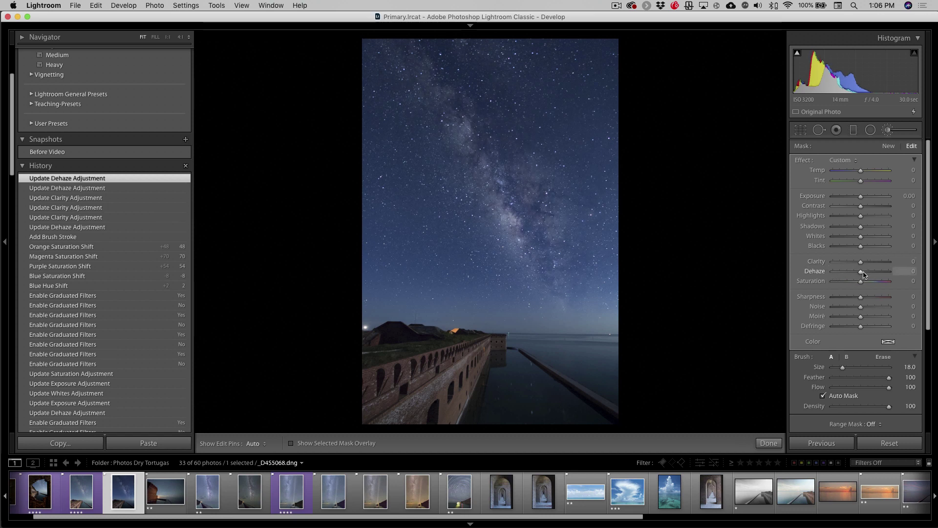
Set the Milky Way brush mask's Dehaze and Clarity to 1, its Saturation to 15 and its Shadows to 22
click(903, 272)
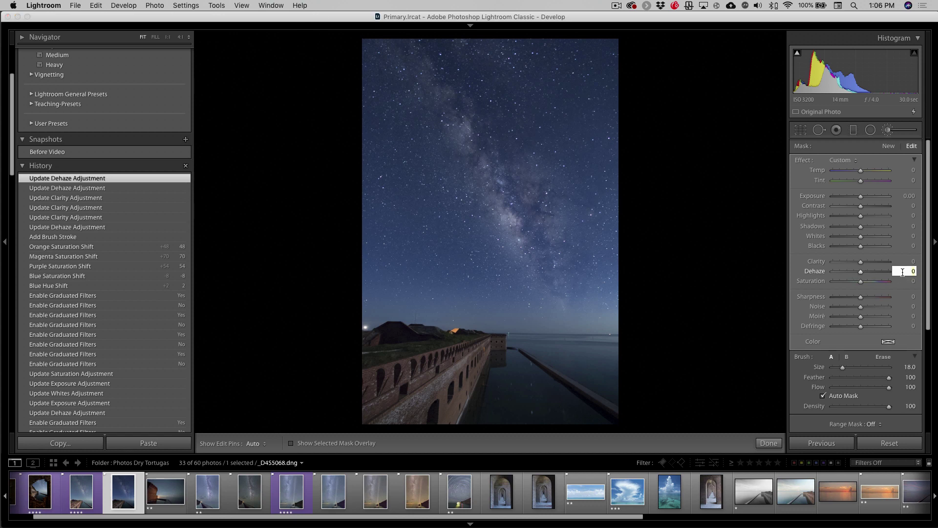
text(1)
click(911, 261)
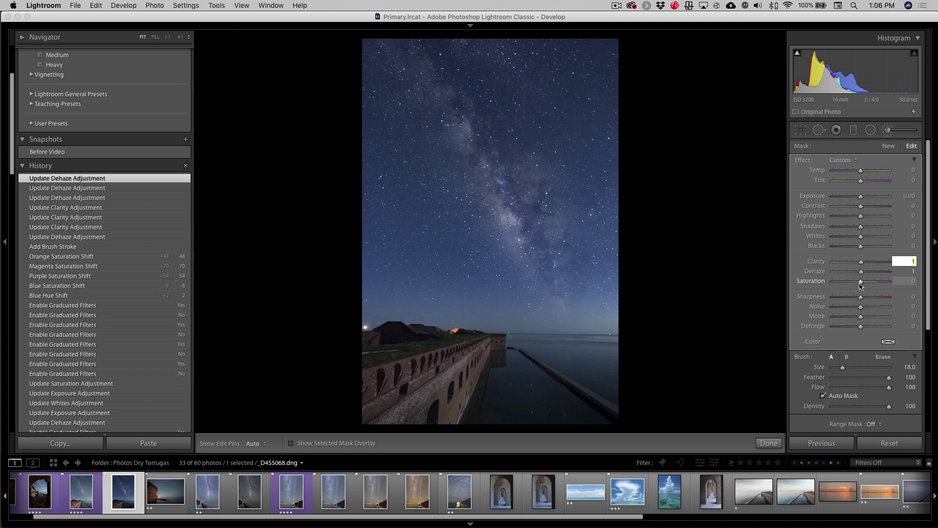
drag(861, 285, 866, 285)
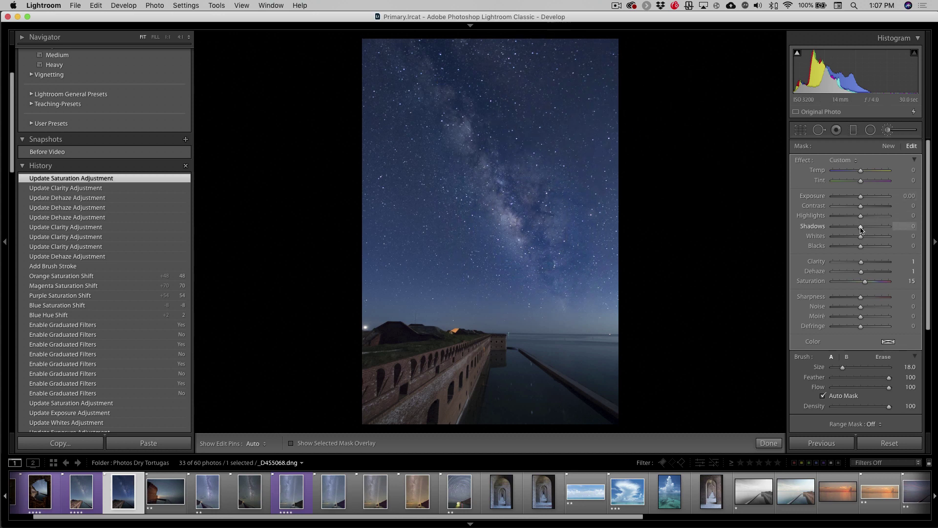
mouse_move(861, 229)
mouse_down()
mouse_move(883, 229)
mouse_move(868, 229)
mouse_up()
Reset the Milky Way brush mask's Dehaze, Clarity and Saturation to 0, keeping only its Shadows adjustment
double_click(817, 273)
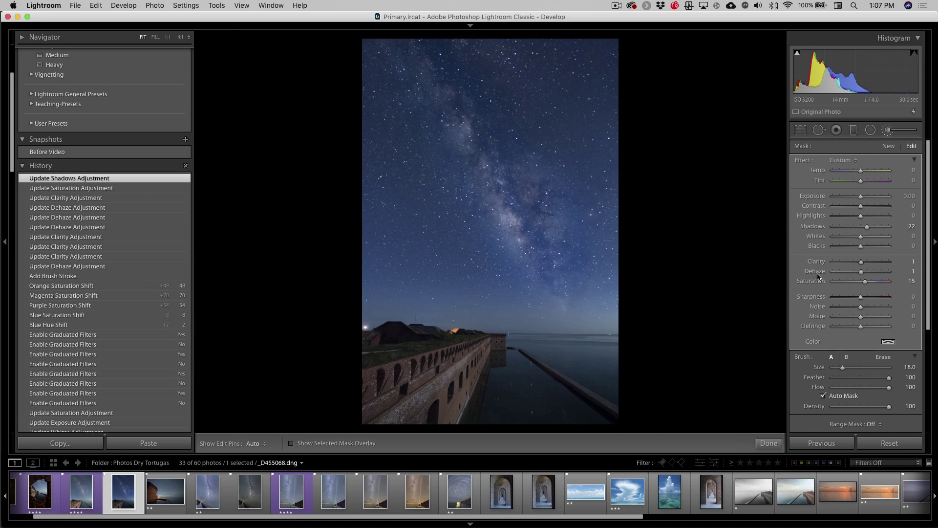
double_click(820, 262)
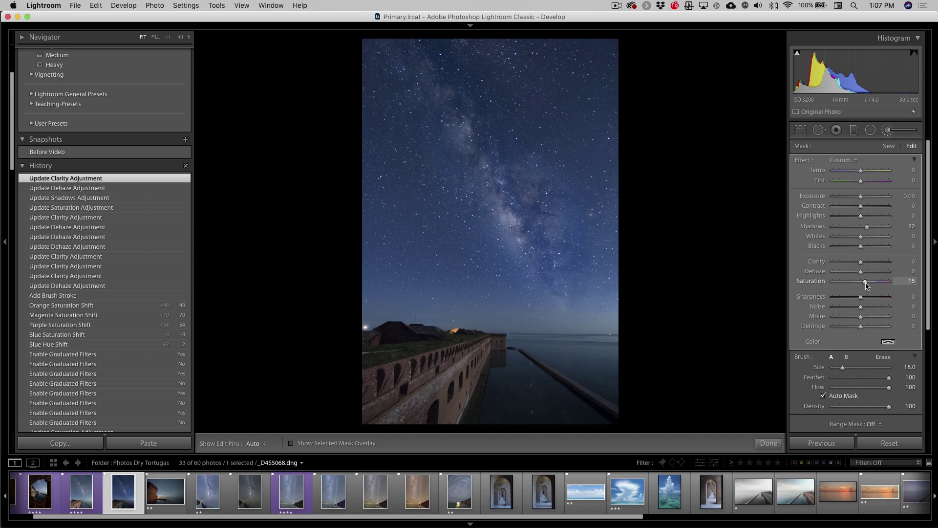
drag(866, 283, 863, 283)
double_click(814, 281)
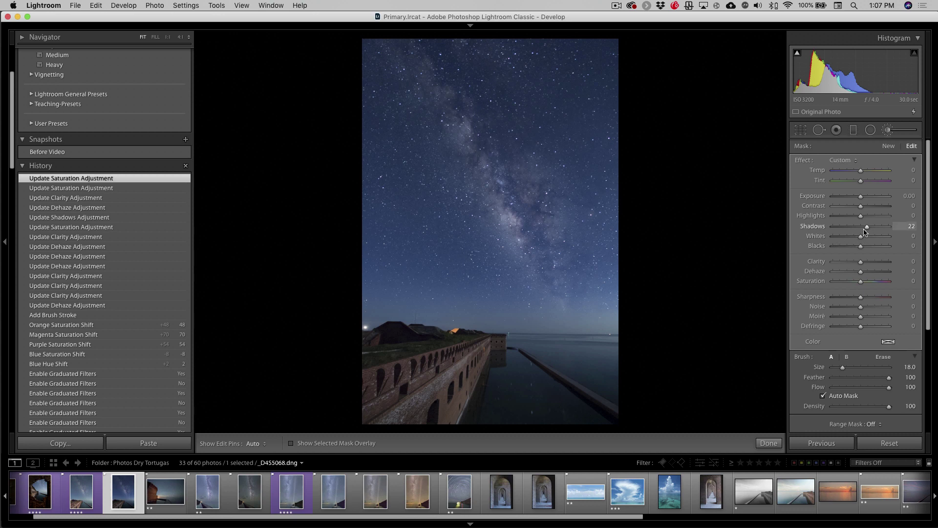
Compare the finished edit with the earlier history state of Exposure 0.00, and return to the most recent brush Saturation adjustment
scroll(108, 140, down, 5)
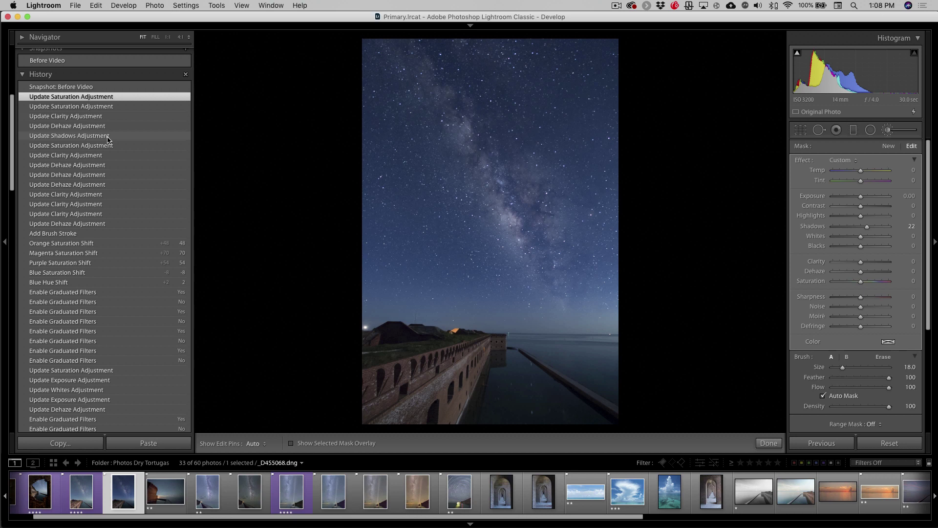
scroll(108, 141, down, 10)
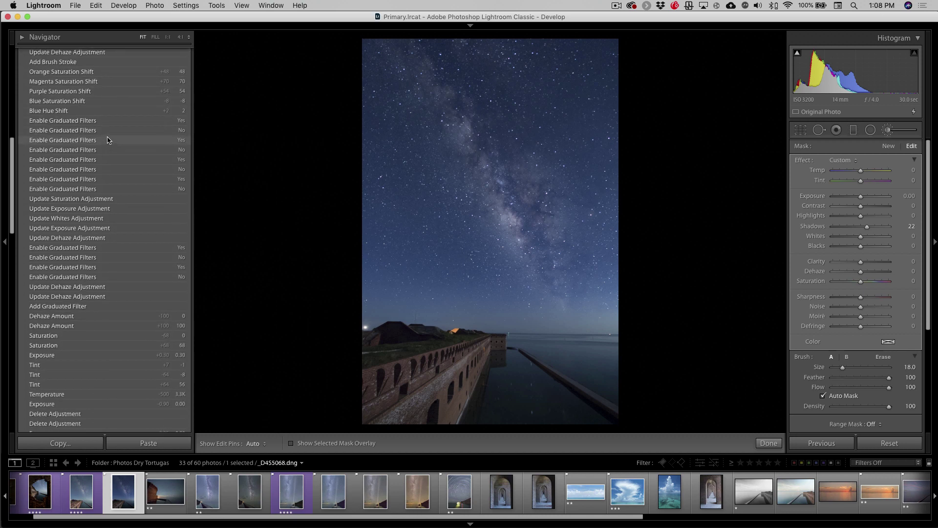
scroll(108, 140, down, 3)
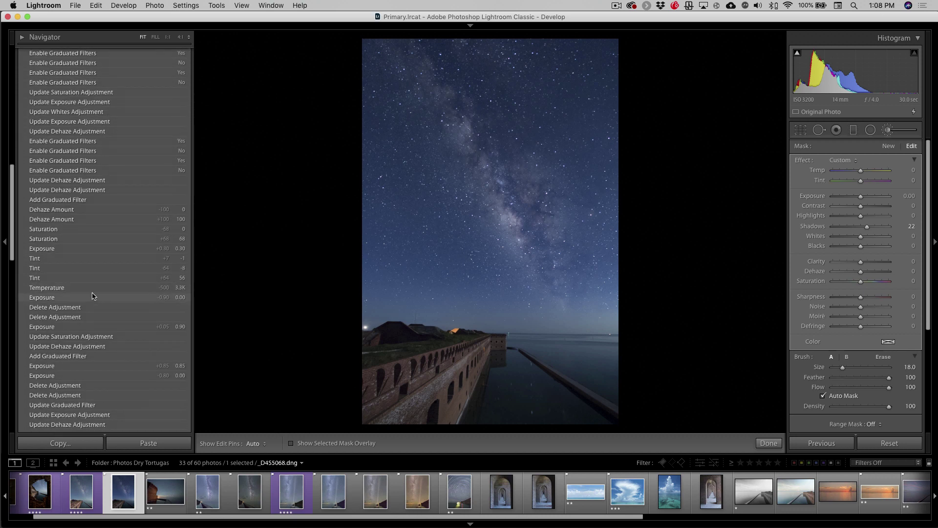
click(94, 297)
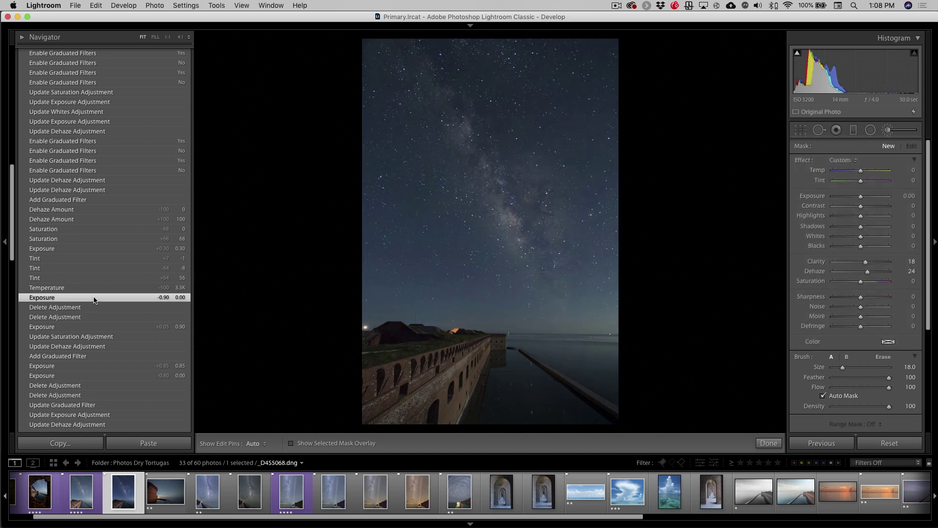
scroll(95, 299, up, 9)
scroll(94, 299, up, 5)
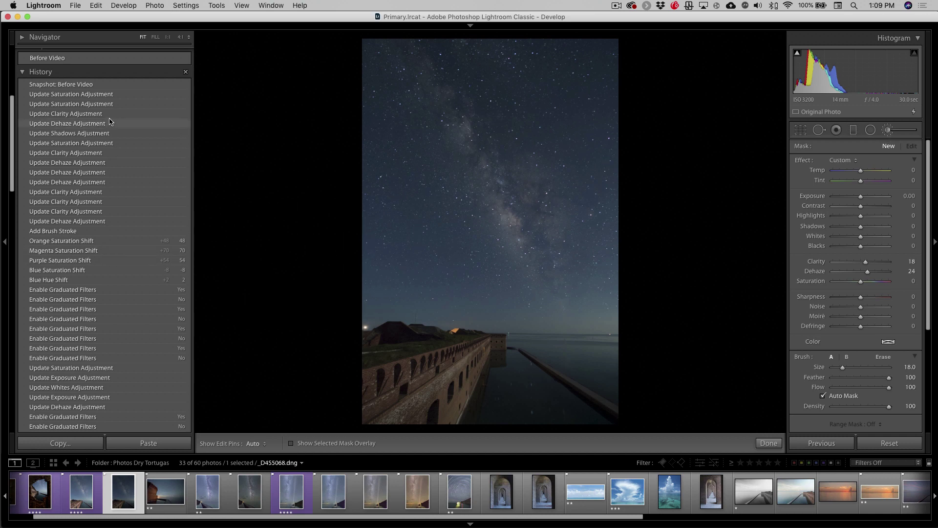
click(108, 94)
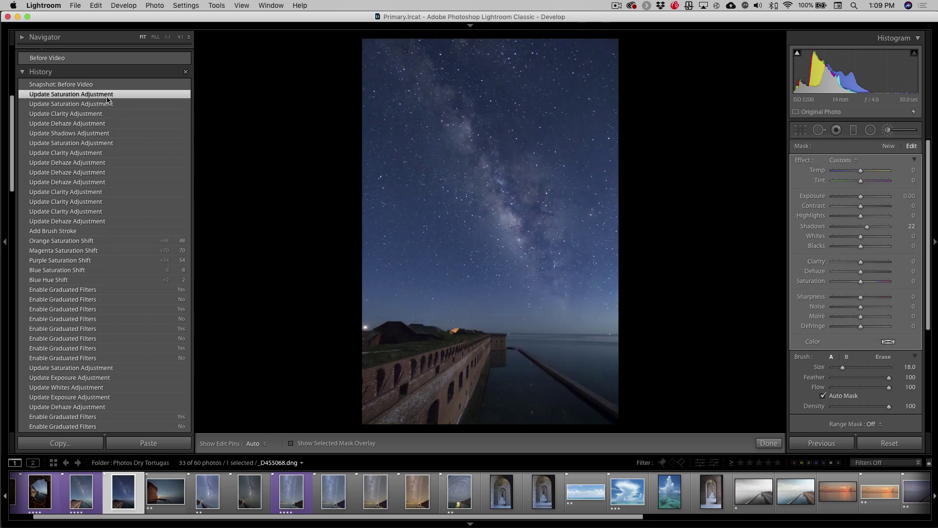